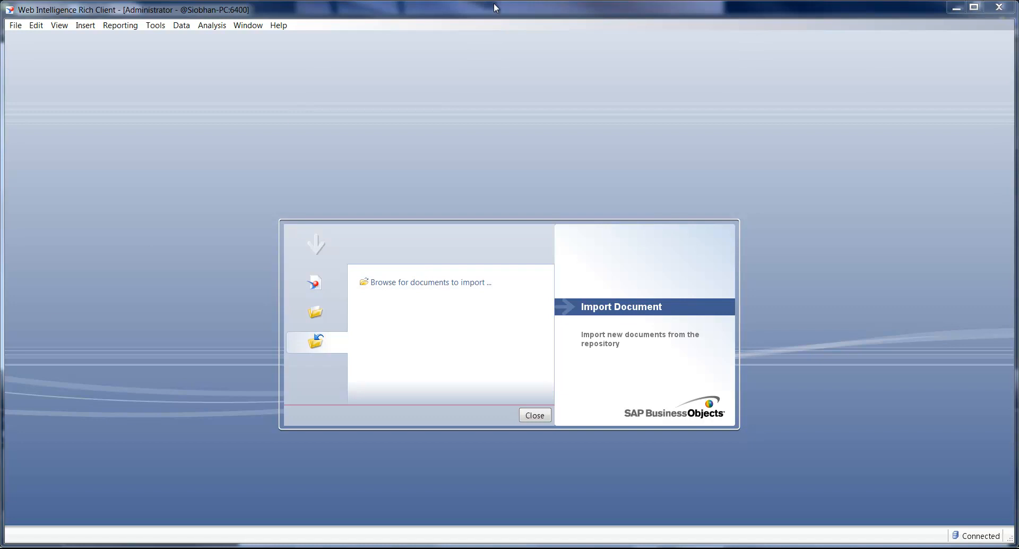
- Create a new document based on the eFashion universe from the webi universes folder
click(15, 26)
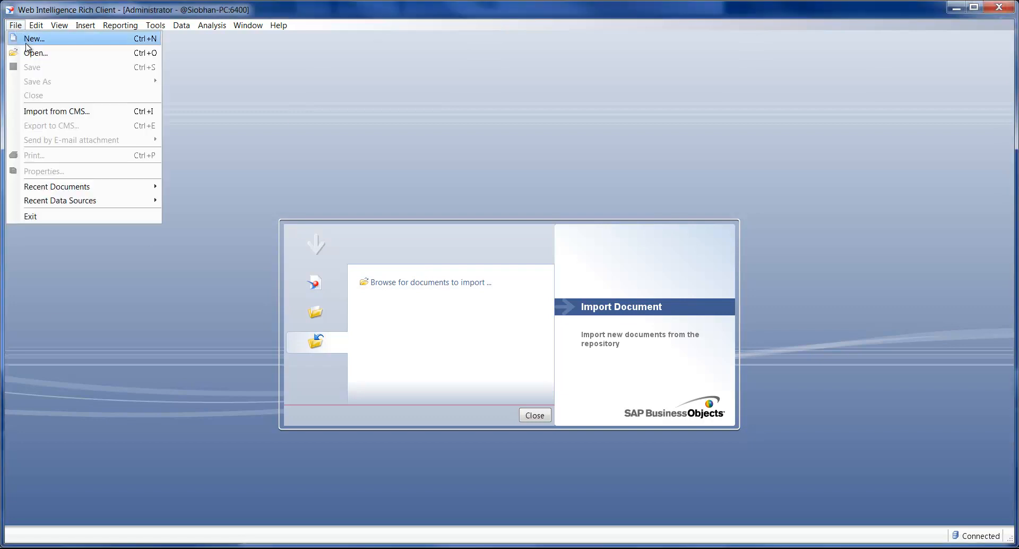
click(30, 41)
click(541, 337)
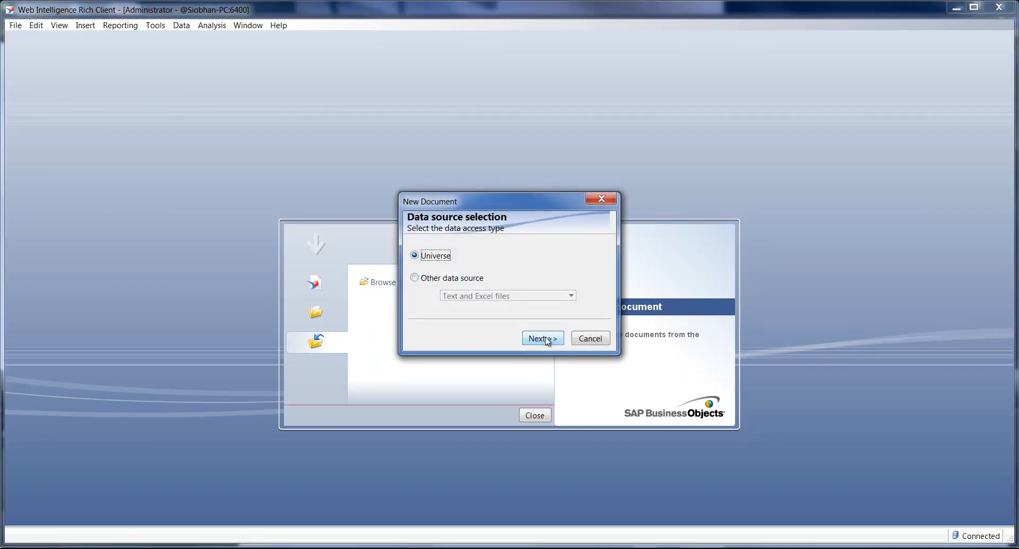
click(432, 264)
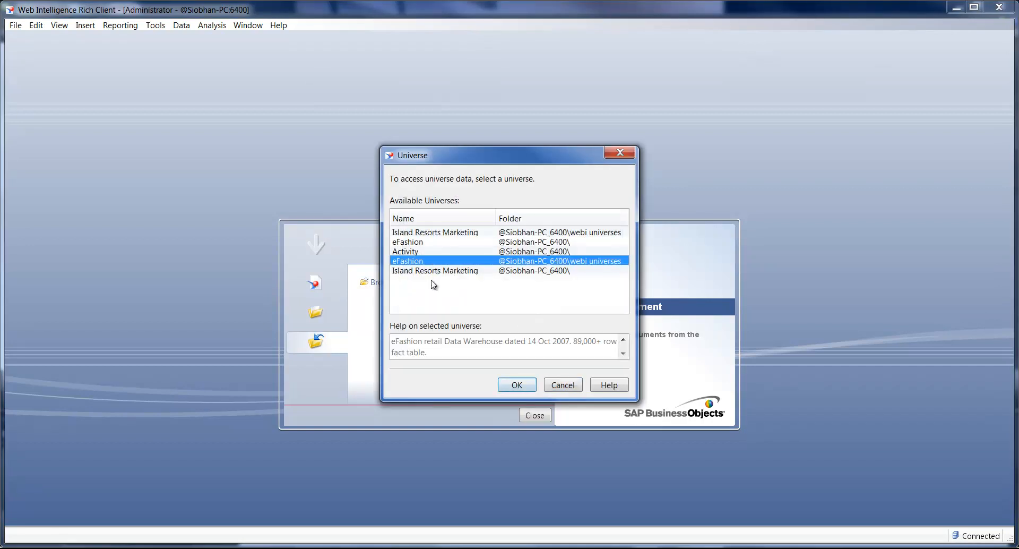
click(518, 385)
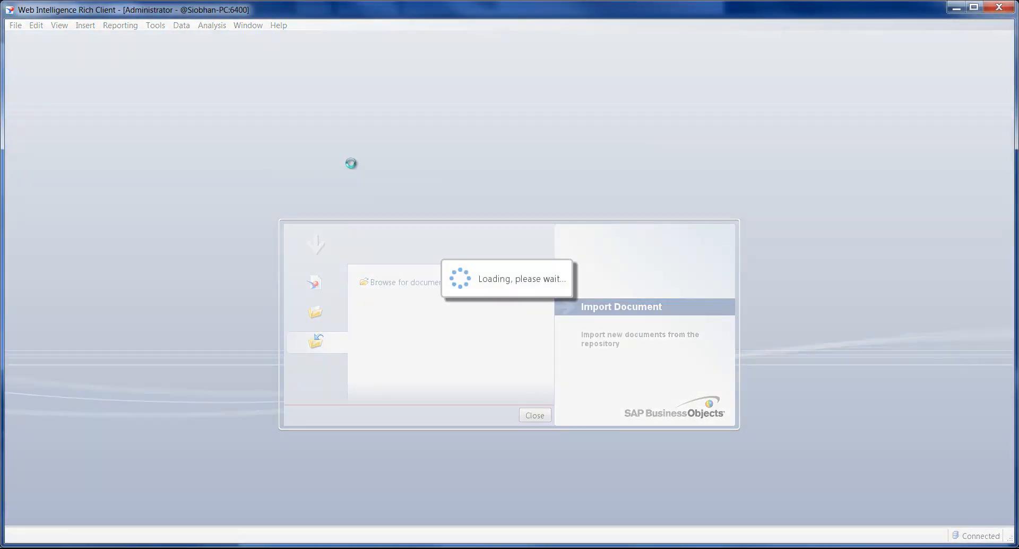
- Run a query returning Year, Quarter, Month and Sales revenue, and remove the report title cell from the resulting report
click(352, 183)
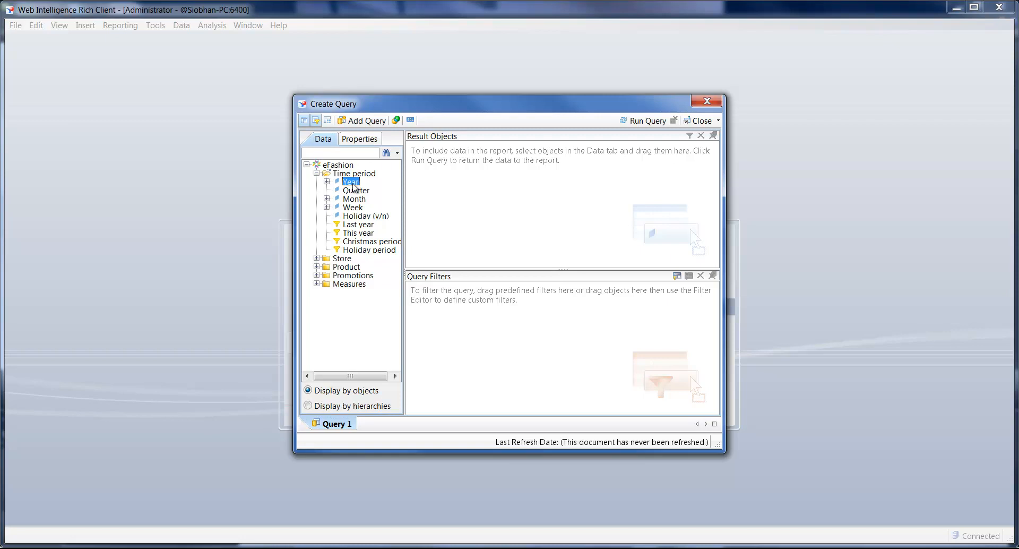
shift+click(356, 199)
drag(356, 199, 510, 199)
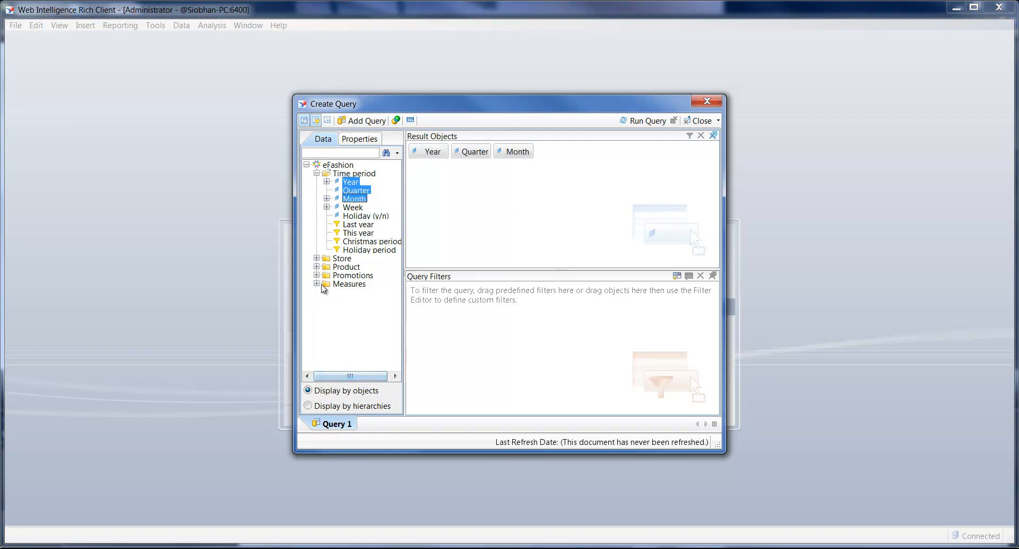
click(317, 283)
double_click(360, 294)
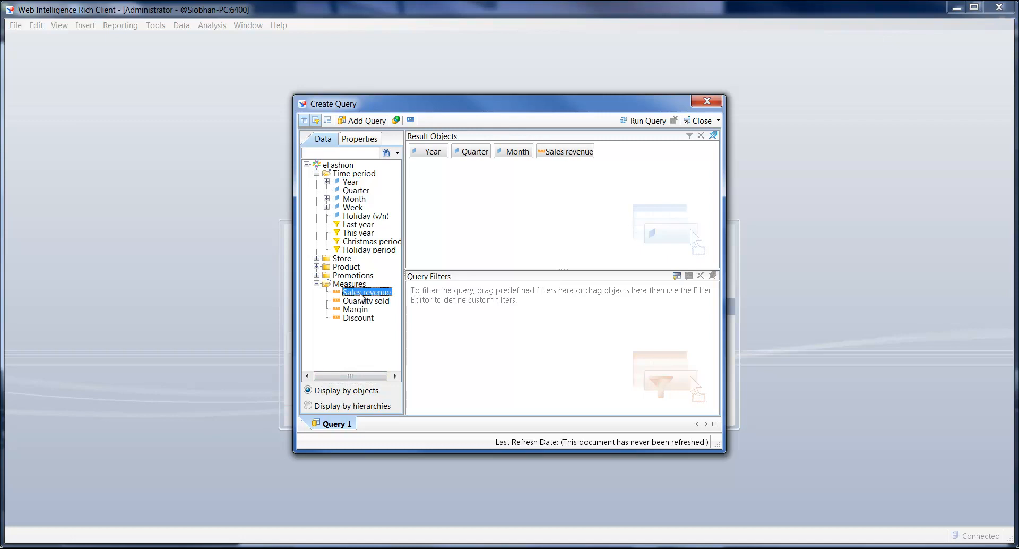
click(642, 120)
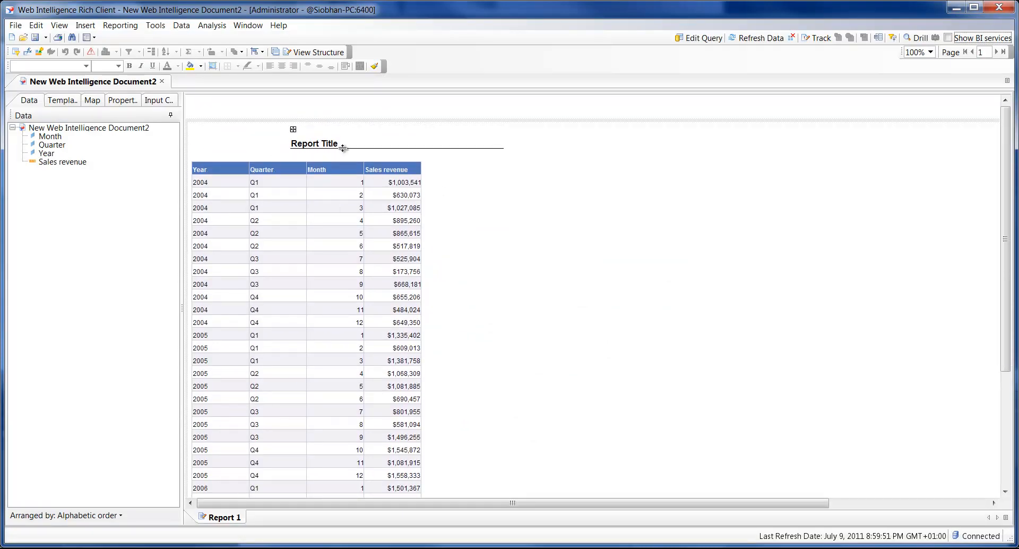
drag(335, 139, 101, 141)
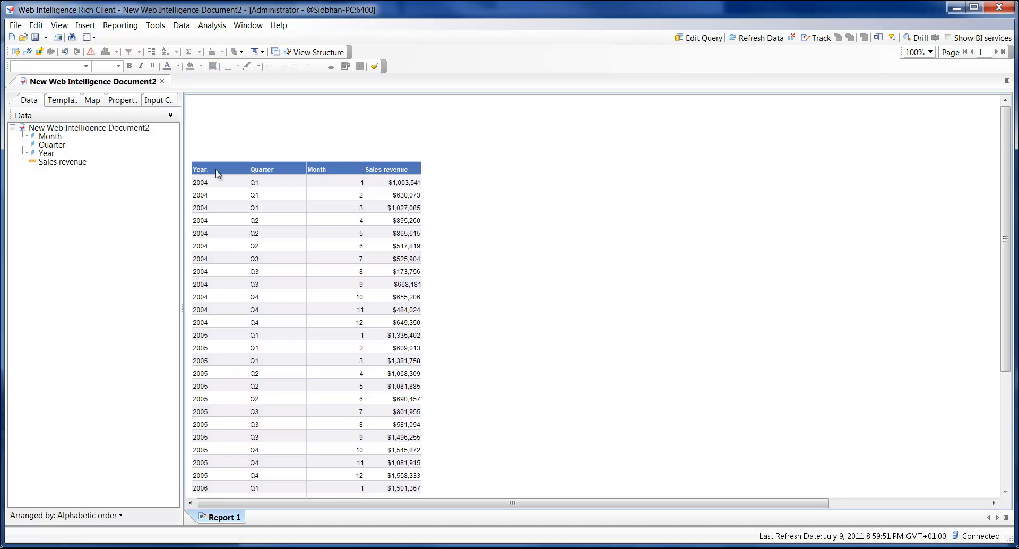
- Add a second query to the document using Text and Excel files as its data source type
click(699, 37)
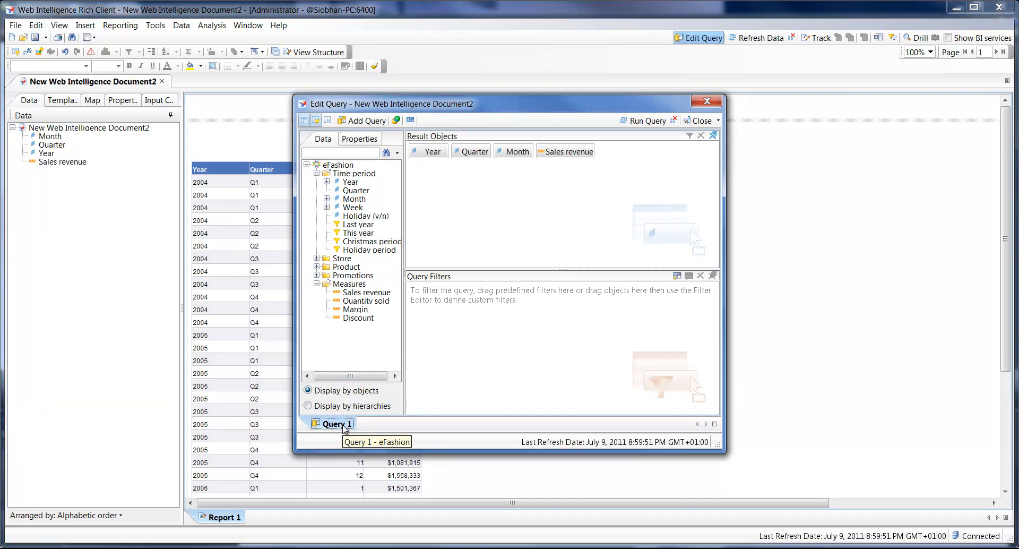
right_click(344, 428)
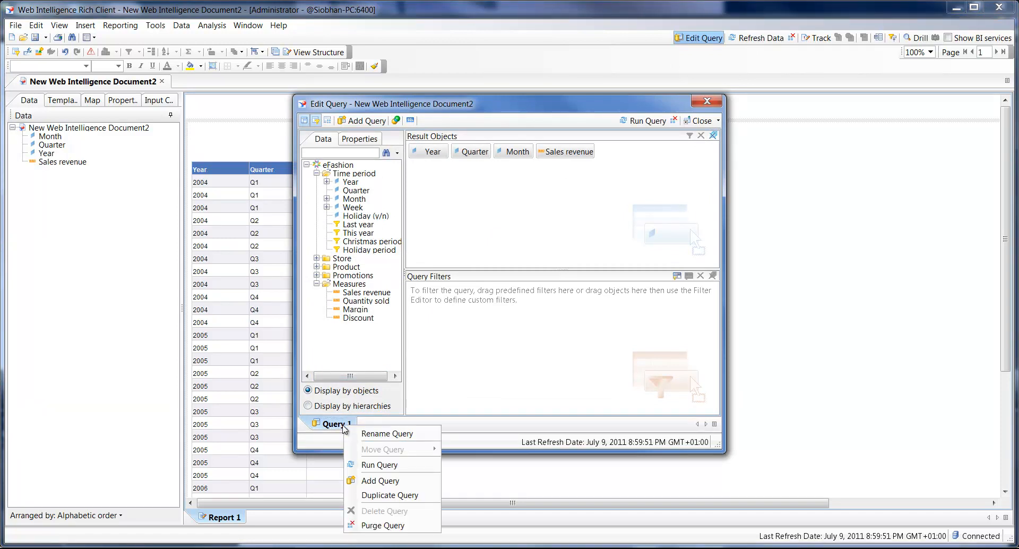
click(381, 481)
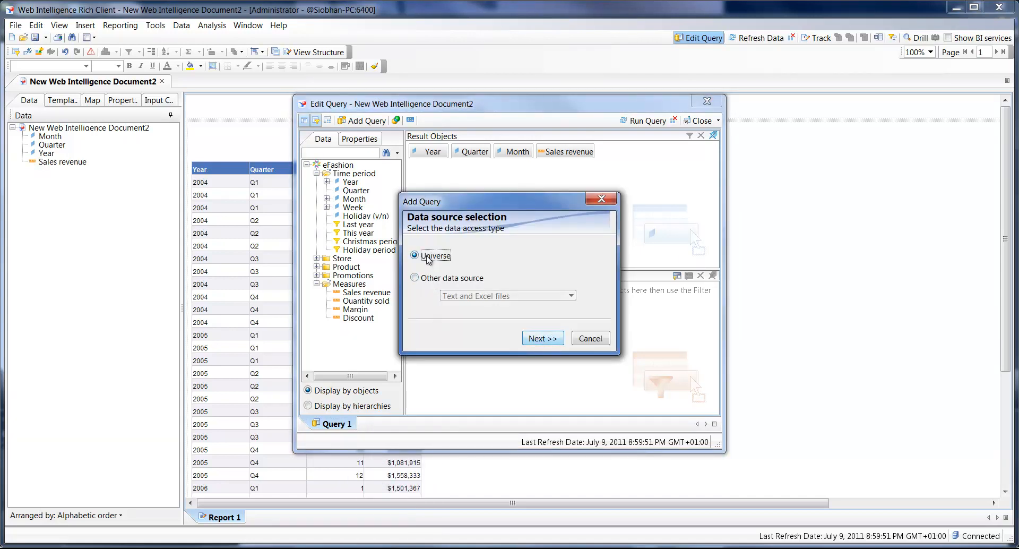
click(415, 277)
click(456, 299)
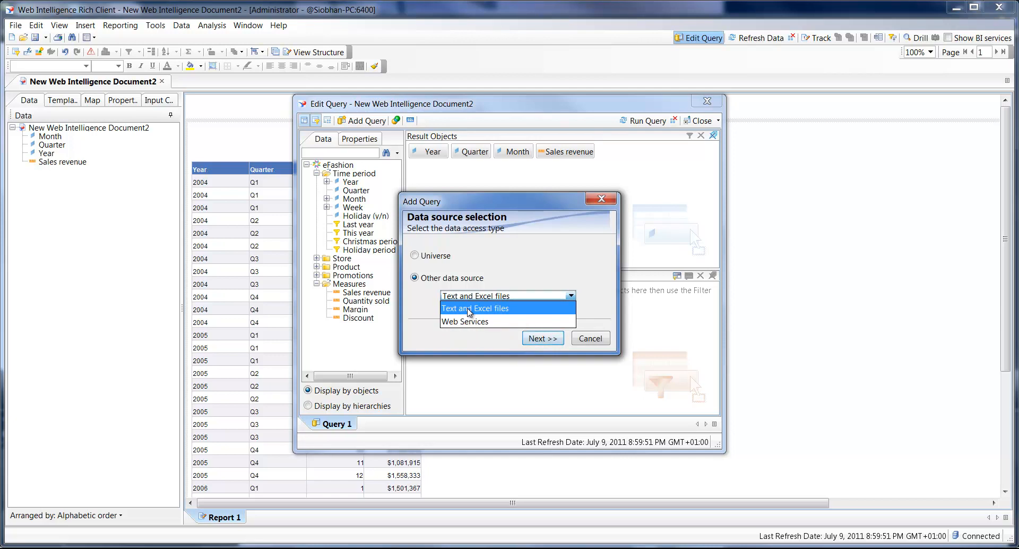
click(468, 309)
click(542, 338)
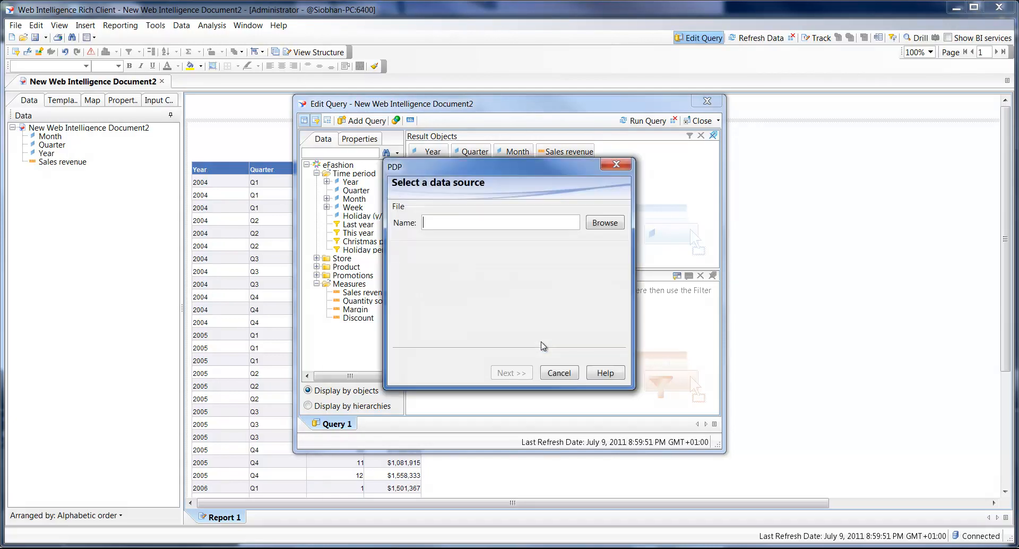
- Choose Budgets.xls from the Desktop as the source, using all fields of sheet Report 1 with column names in the first row
click(600, 226)
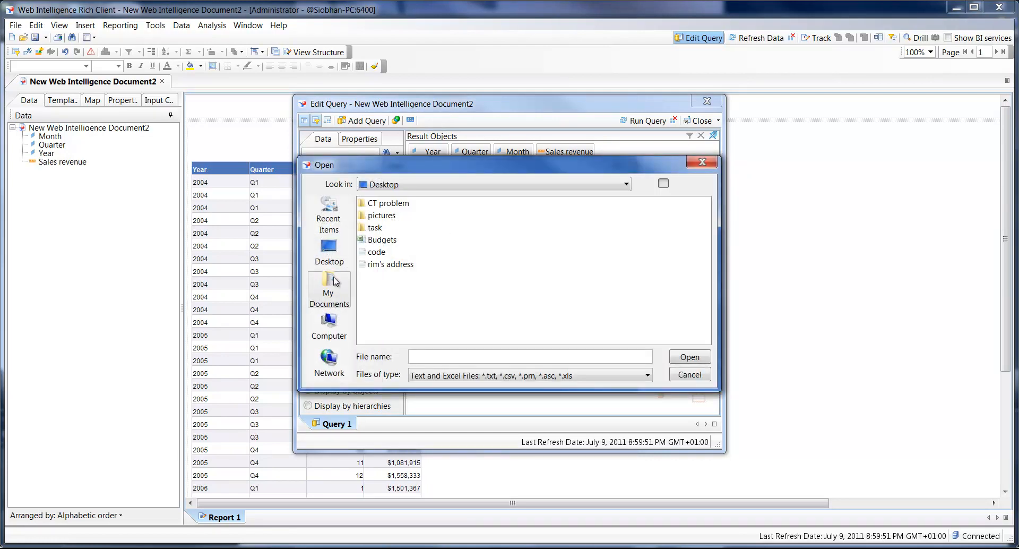
click(328, 252)
double_click(381, 300)
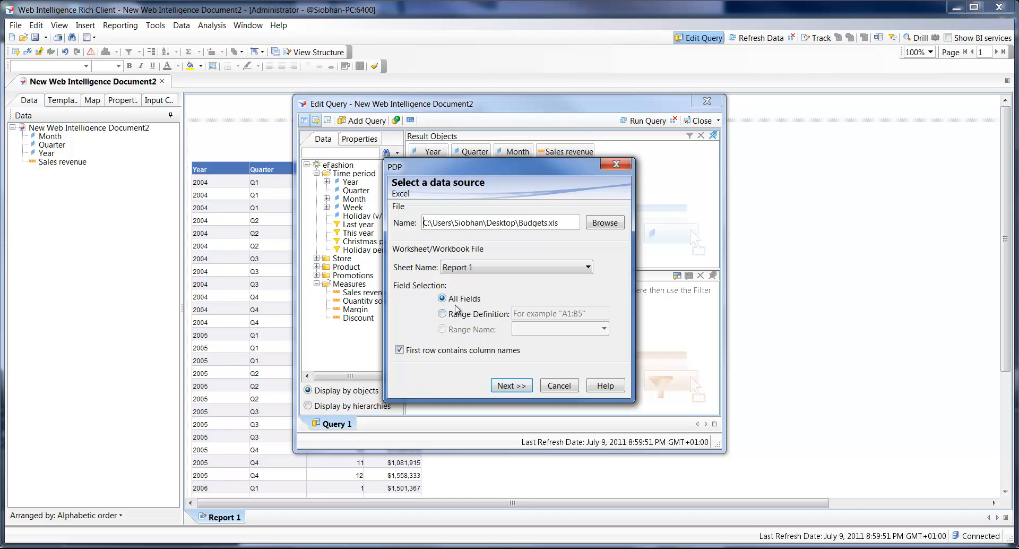
click(517, 385)
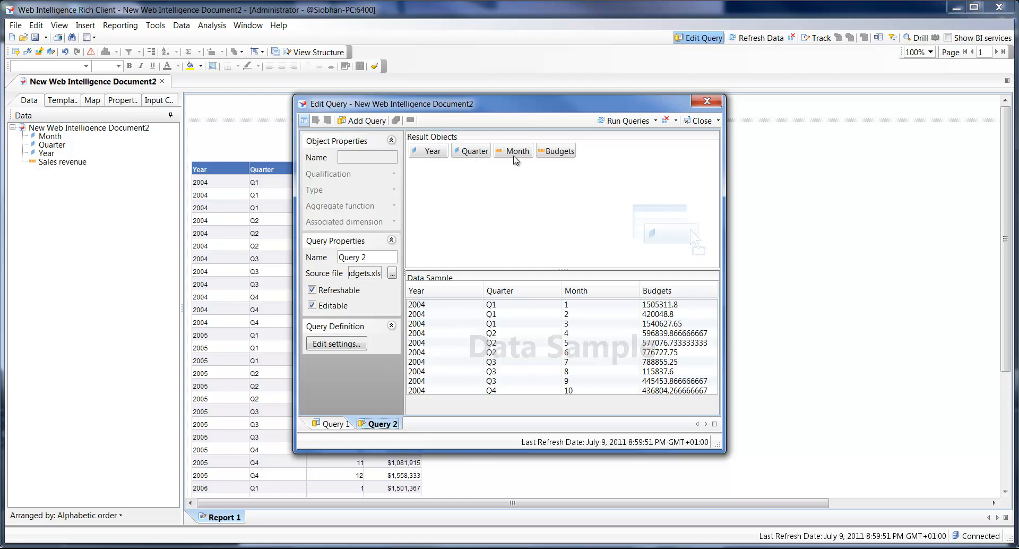
- Change the qualification of the Month object in Query 2 to Dimension
click(515, 157)
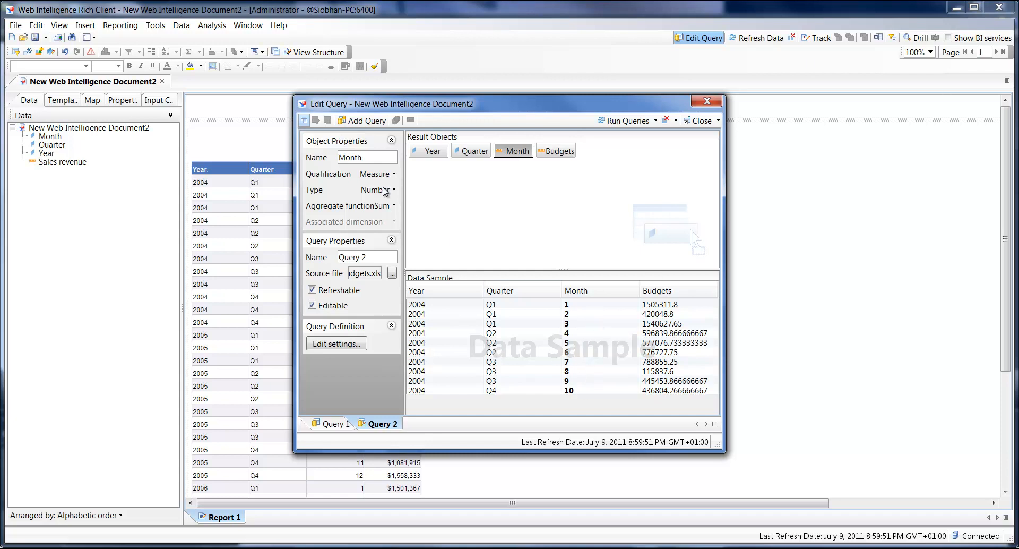
click(373, 178)
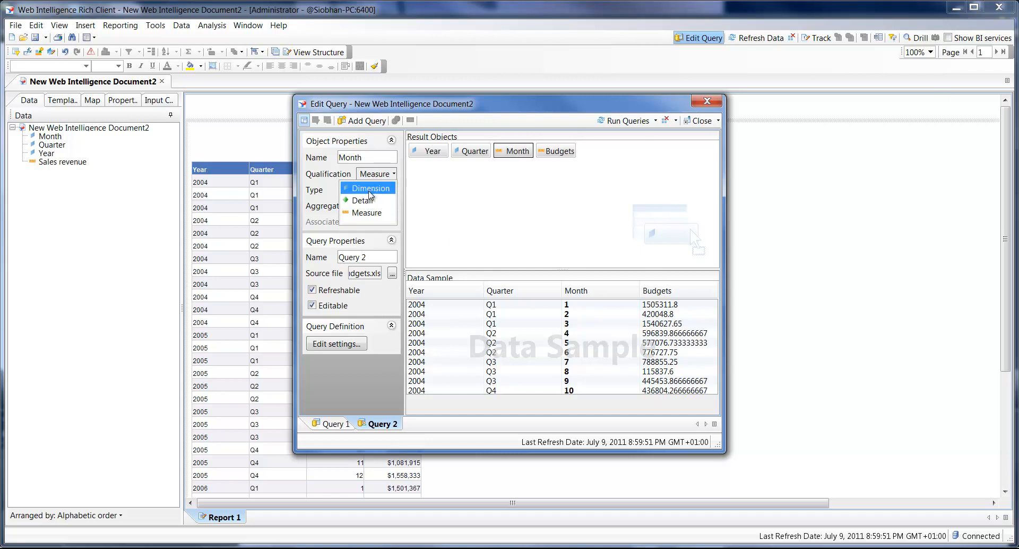
click(371, 189)
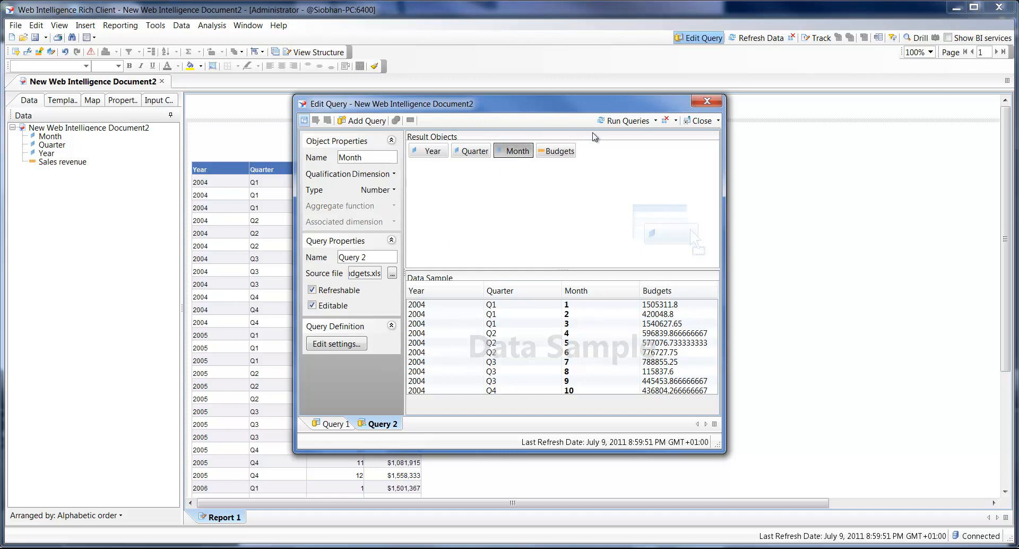
- Run Query 2 and include its result objects in the document without inserting a table
click(656, 121)
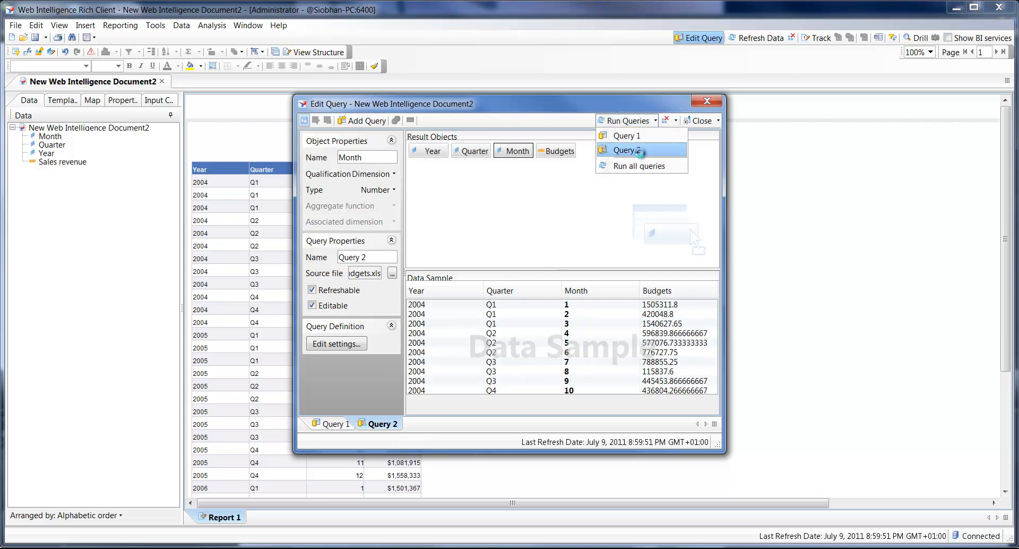
click(641, 152)
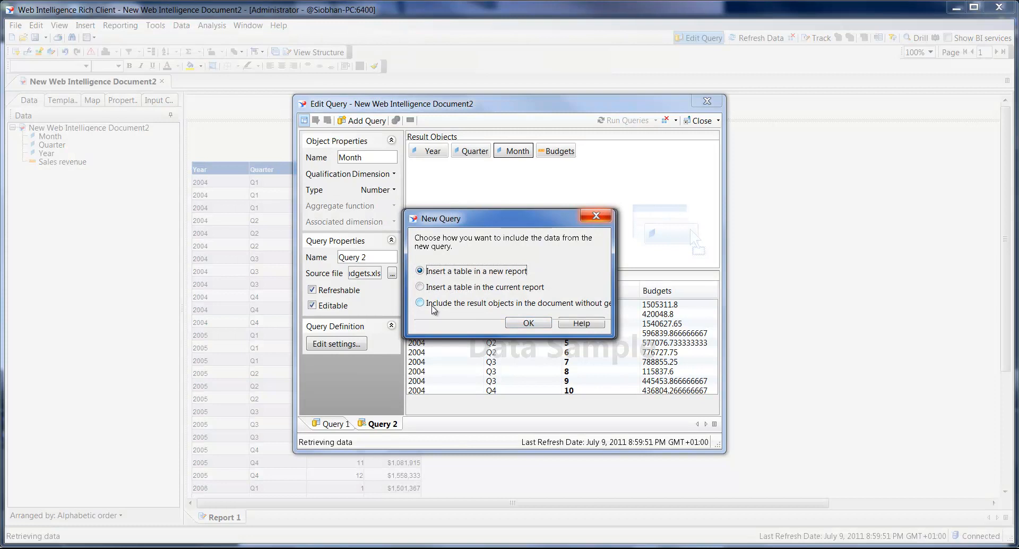
click(458, 307)
click(528, 323)
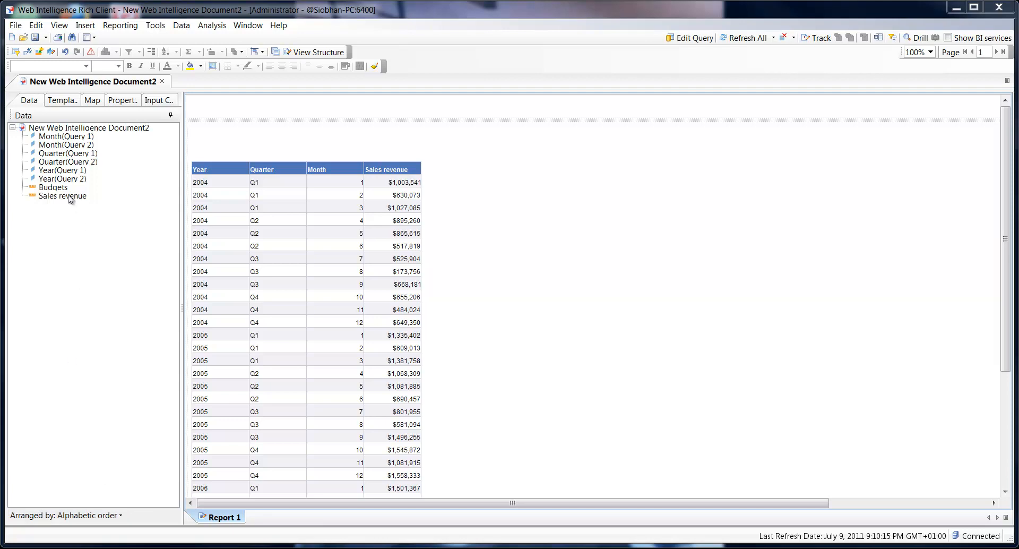
- Add the Budgets measure as a new column after Sales revenue in the report table and select that column
click(53, 189)
drag(52, 192, 416, 183)
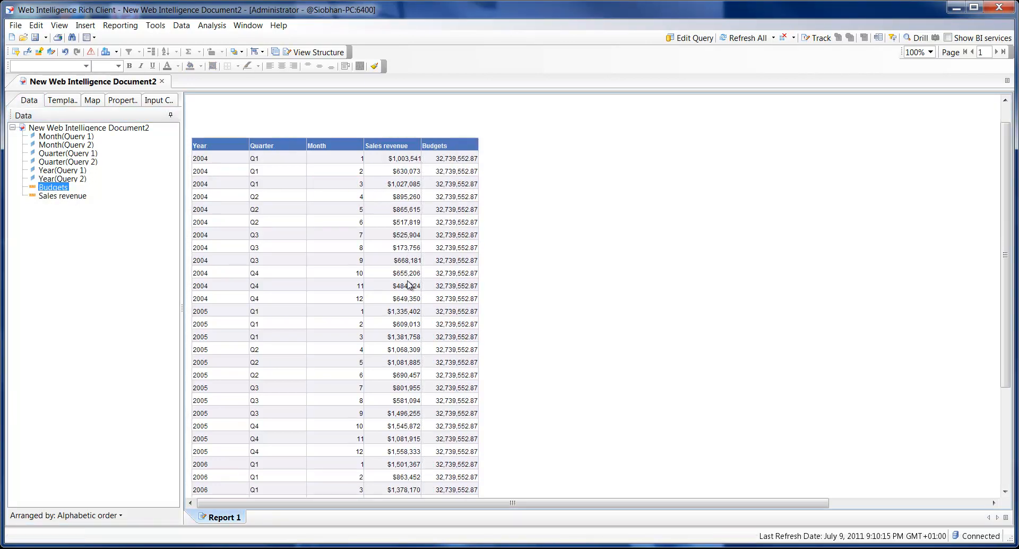
click(451, 224)
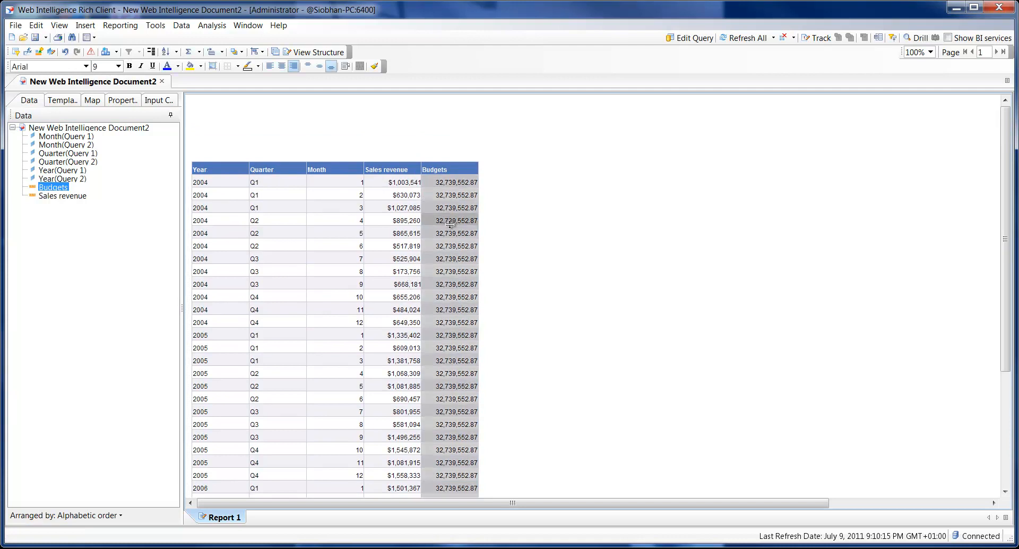
- Merge the Month dimensions of Query 1 and Query 2, keeping the default merged dimension properties
click(51, 52)
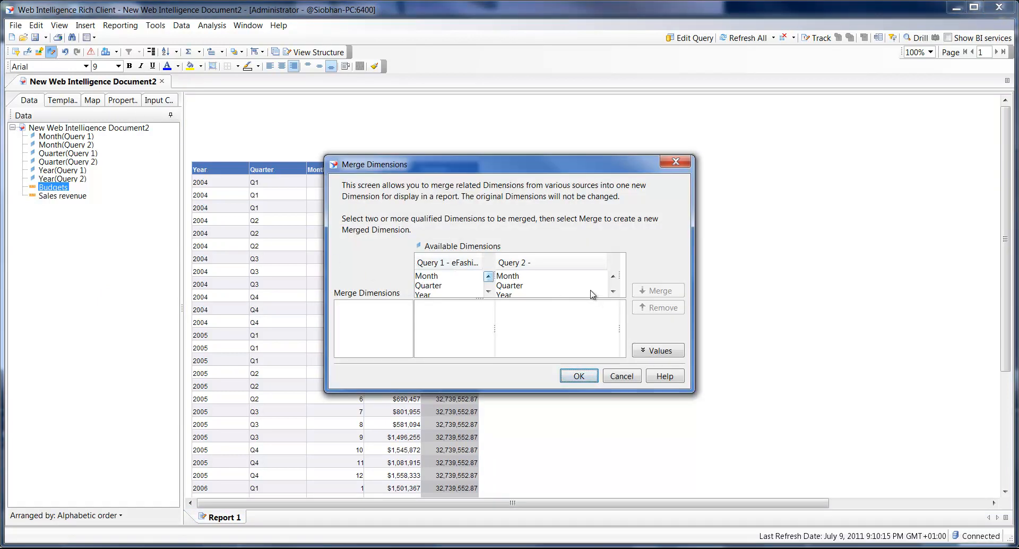
drag(690, 392, 831, 470)
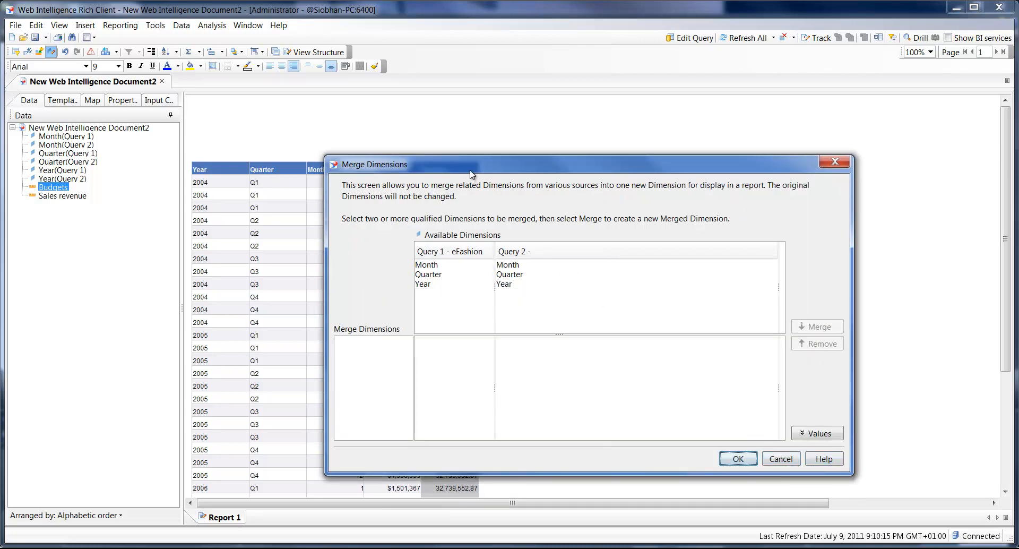
drag(471, 168, 348, 119)
drag(371, 203, 430, 202)
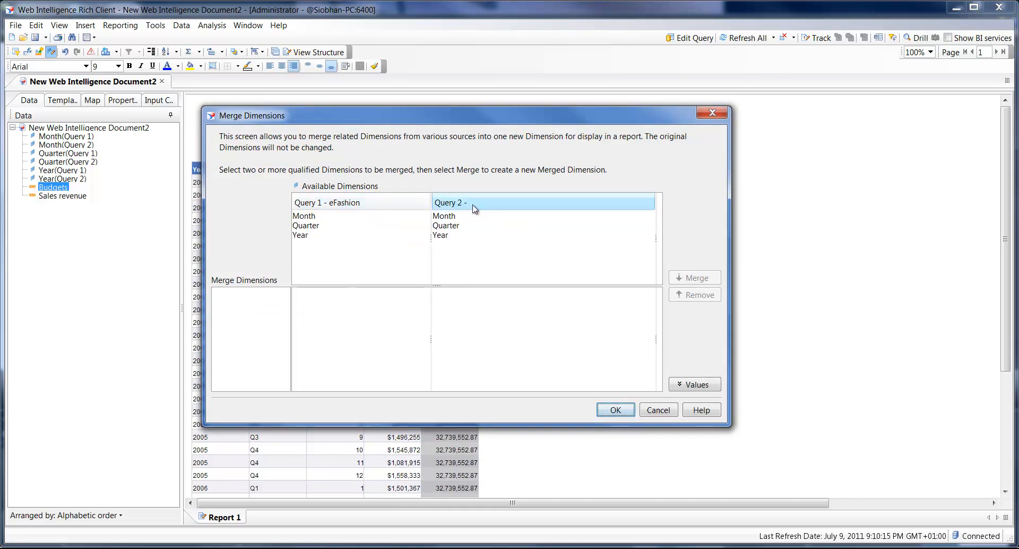
click(336, 216)
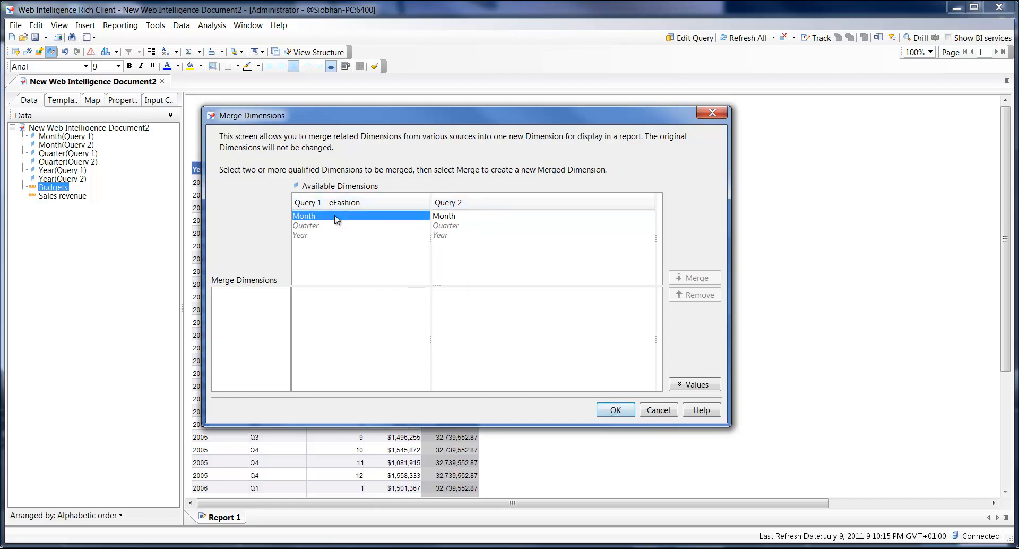
click(453, 220)
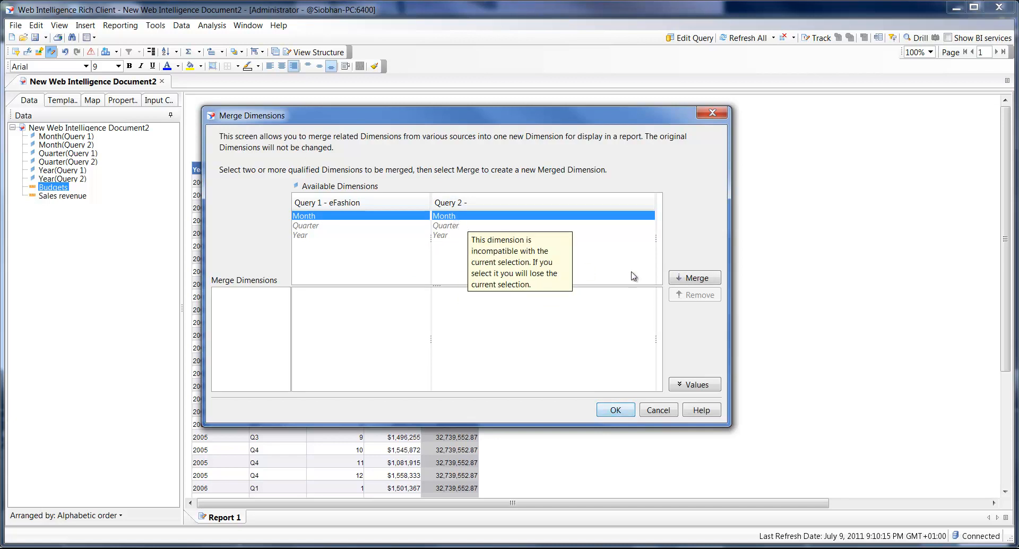
click(686, 278)
click(480, 368)
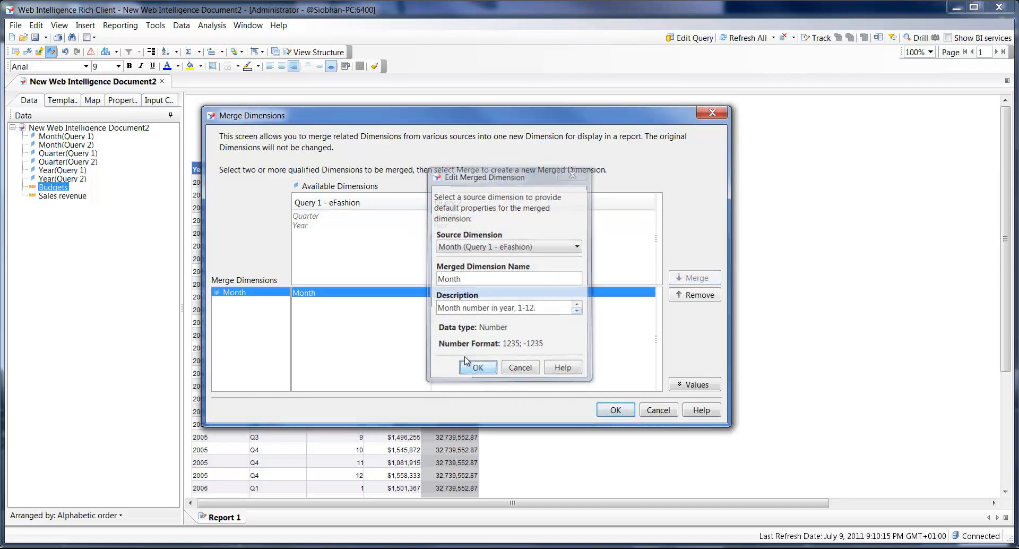
- Merge the Quarter dimensions of Query 1 and Query 2 with the default properties
click(302, 216)
click(460, 217)
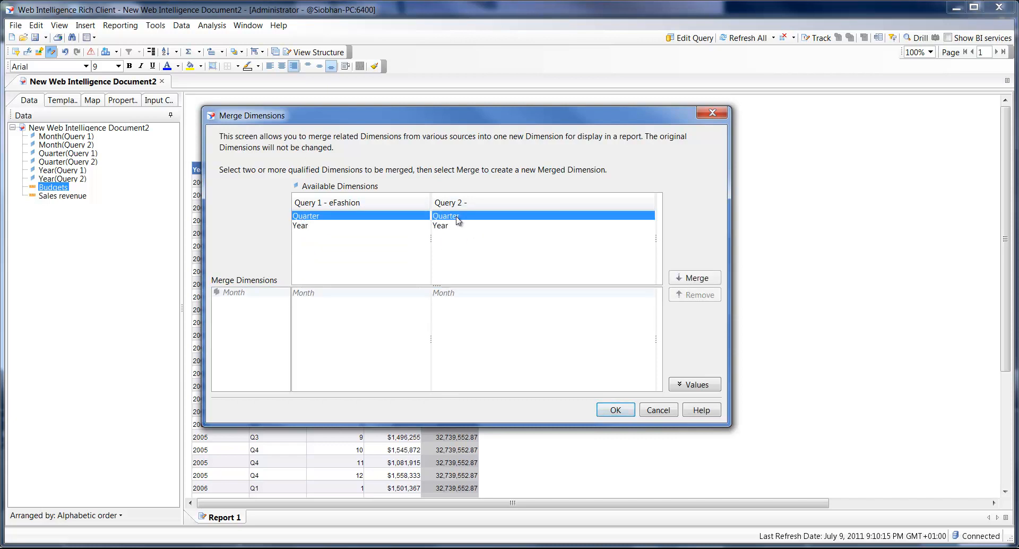
click(690, 278)
click(484, 370)
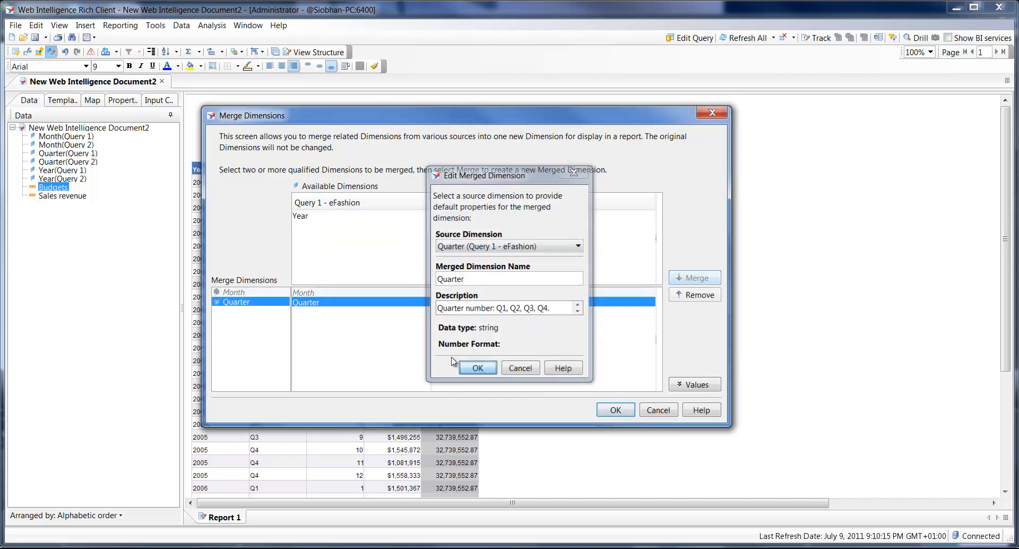
- Merge the Year dimensions of both queries and apply all the merged dimensions to the document
click(311, 216)
click(454, 216)
click(690, 277)
click(471, 369)
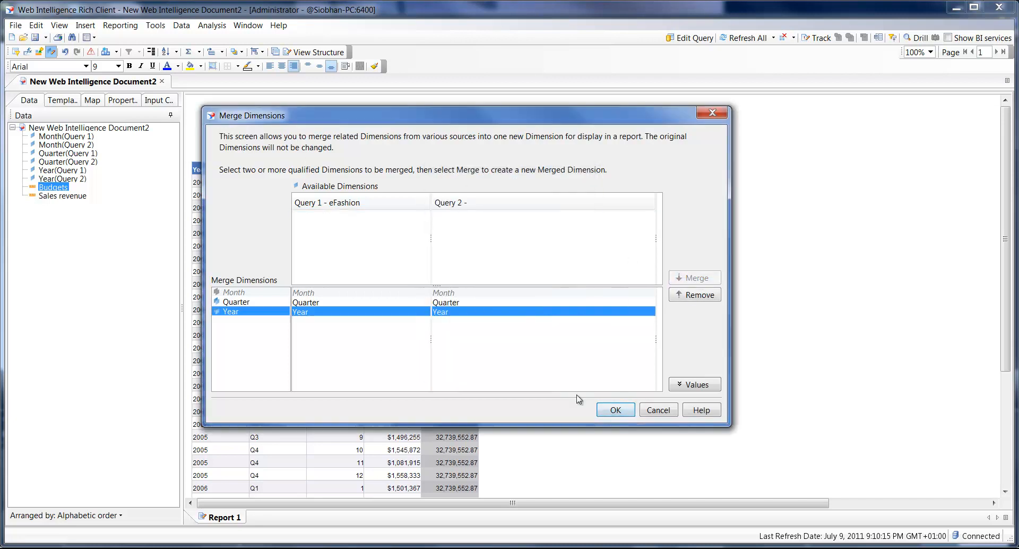
click(615, 409)
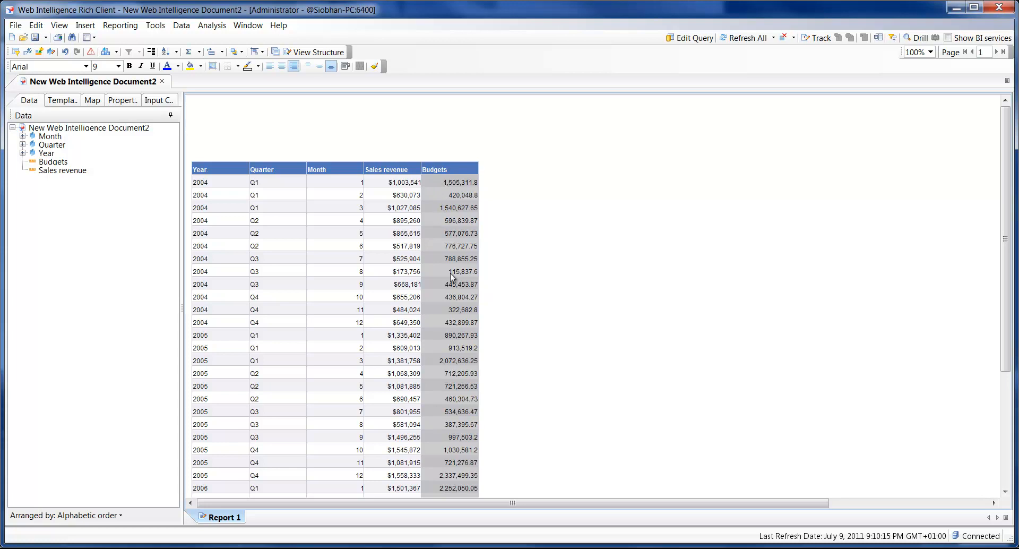
- Insert an empty column after the Budgets column in the report table
scroll(451, 276, down, 3)
scroll(448, 255, up, 2)
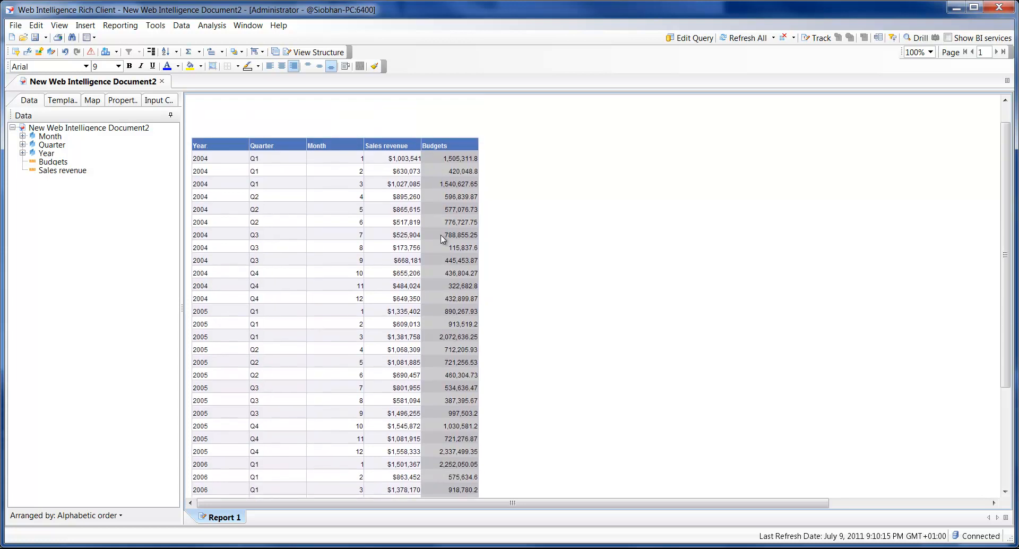
right_click(448, 158)
mouse_move(489, 166)
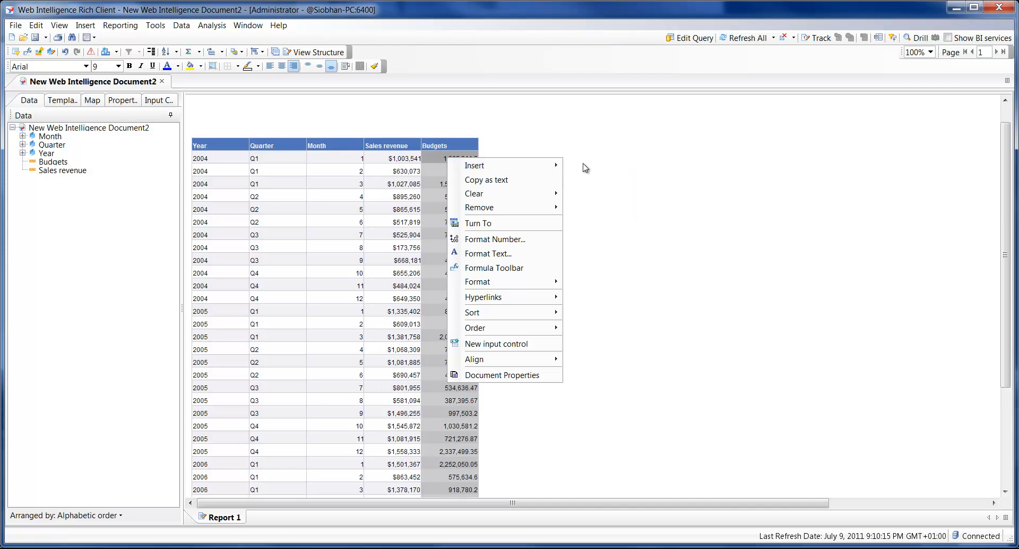
click(604, 180)
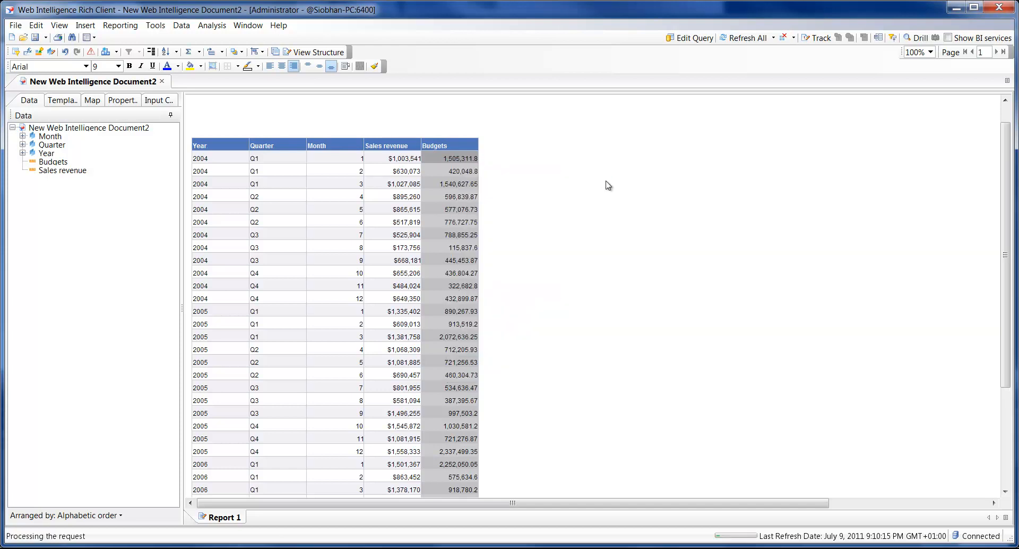
- Display the formula bar and copy the Sales revenue column's formula, =[Sales revenue], into the empty column after Budgets
click(393, 159)
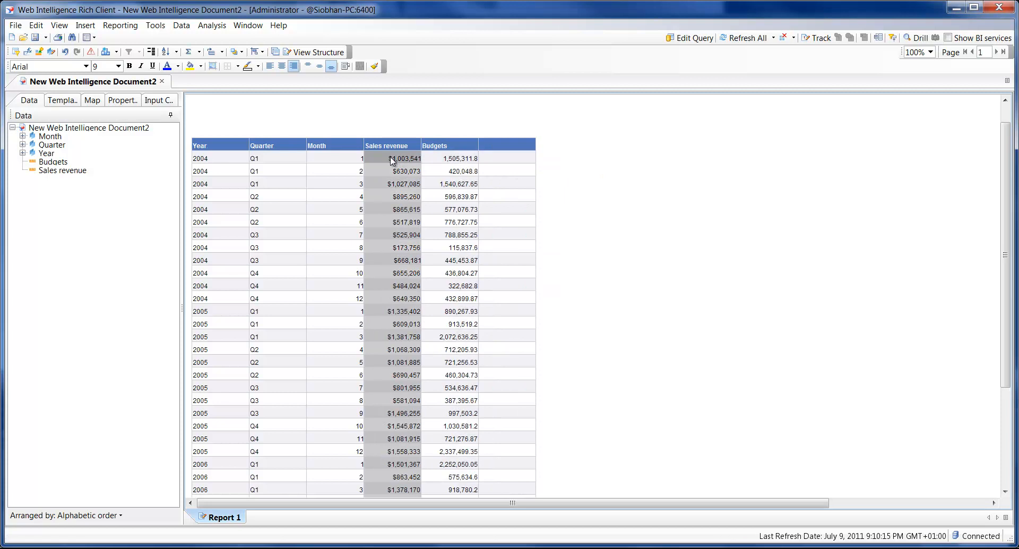
click(28, 51)
drag(298, 101, 231, 100)
key(ctrl+c)
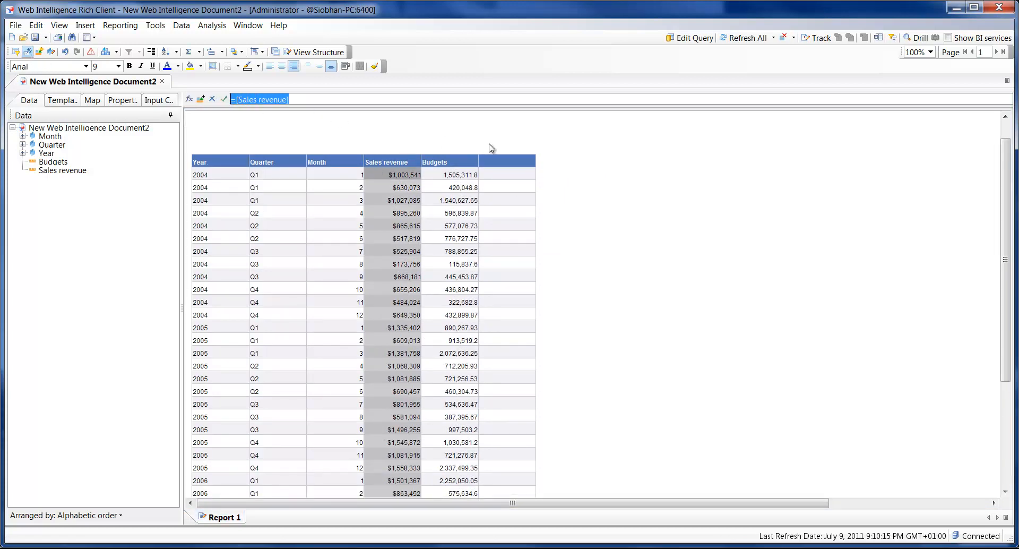
click(508, 178)
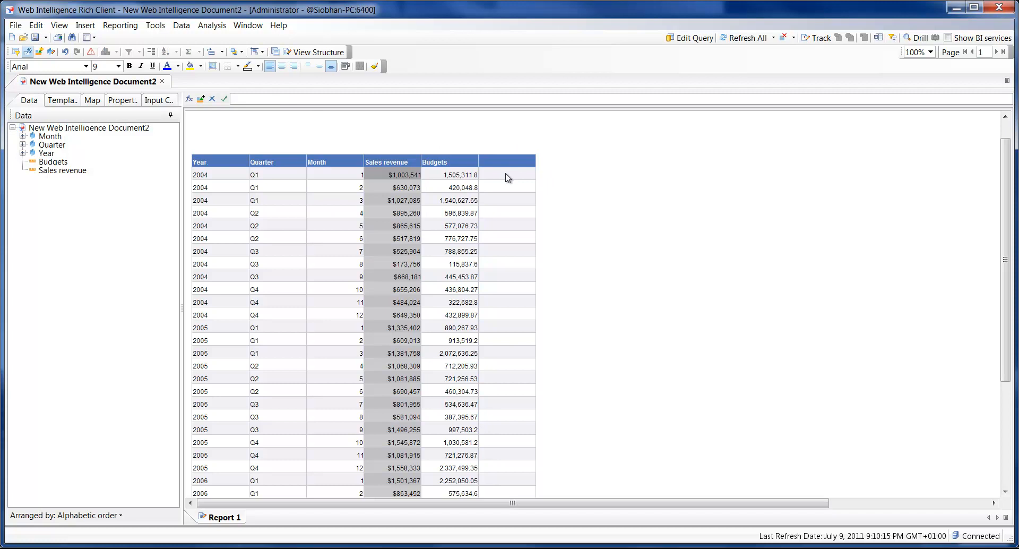
click(280, 99)
key(ctrl+v)
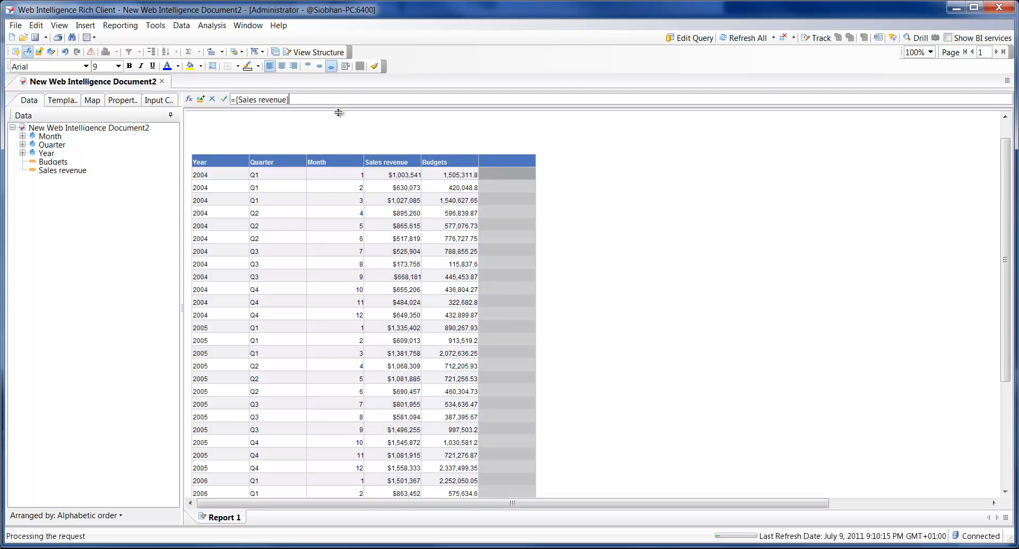
key(Return)
- Extend the new column's formula to =[Sales revenue]-[Budgets] and apply it
click(322, 100)
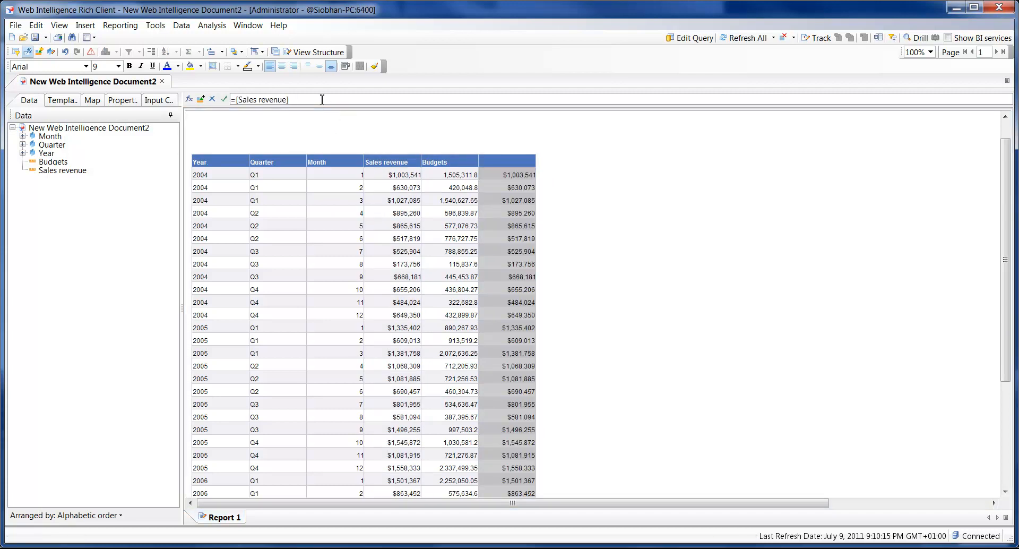
text(-)
drag(53, 162, 325, 104)
key(Return)
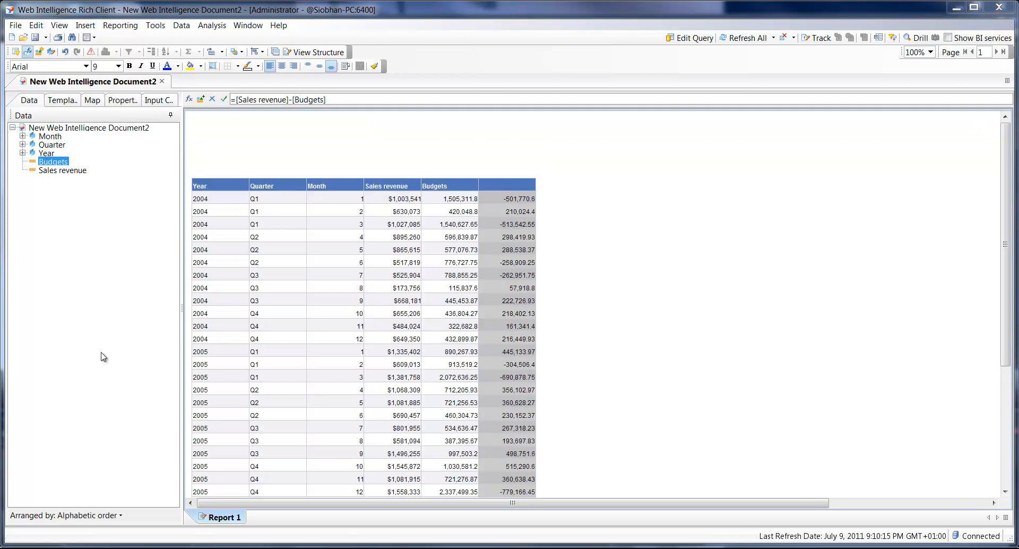